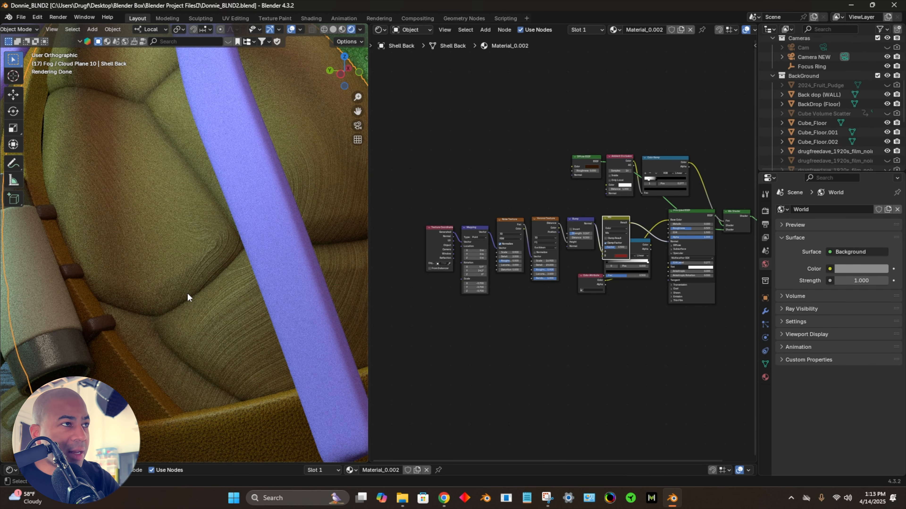
# Step: Inspect the back shell's surface, and select its Texture Coordinate, Mapping, Noise Texture, Voronoi Texture and Bump nodes
pyautogui.scroll(-5, 172, 157)
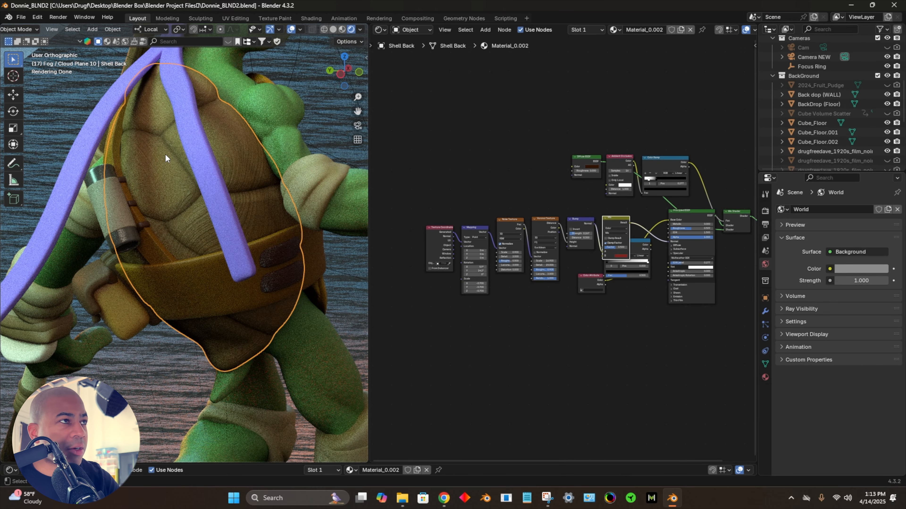
pyautogui.scroll(4, 165, 154)
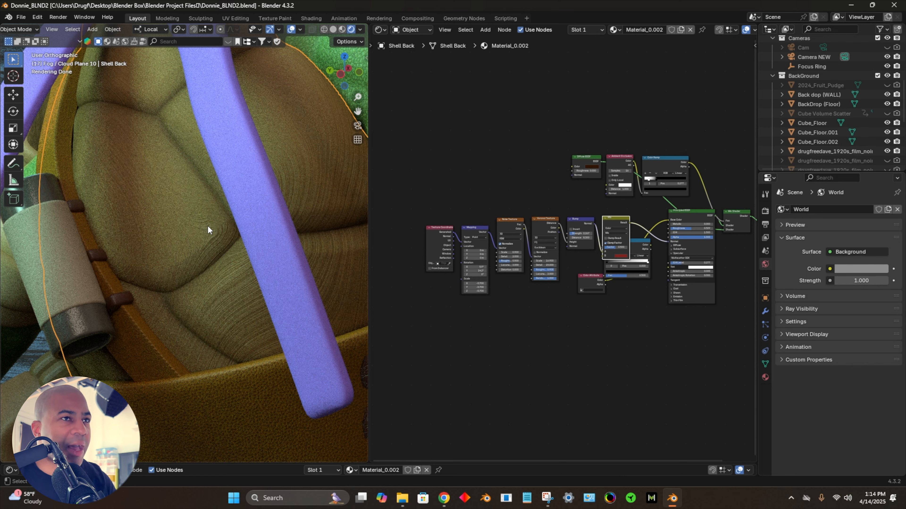
pyautogui.moveTo(423, 213); pyautogui.dragTo(598, 238)
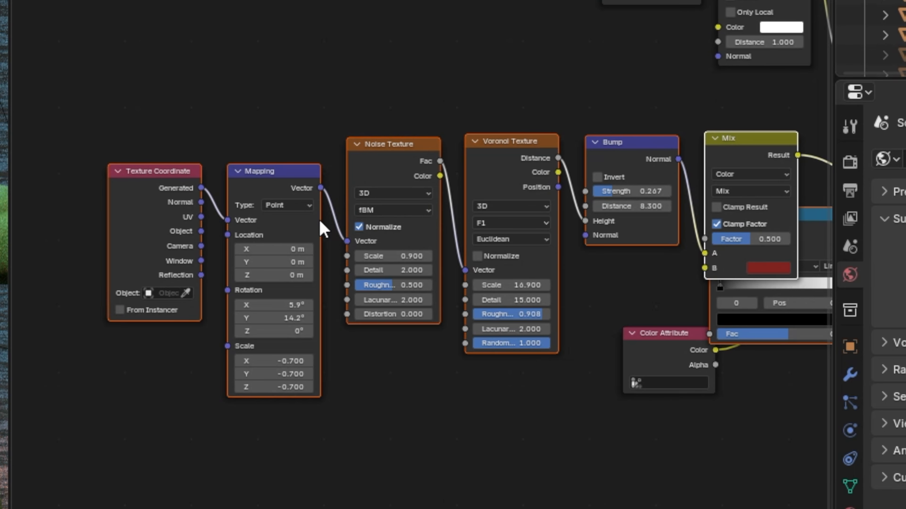
pyautogui.moveTo(560, 415); pyautogui.dragTo(388, 470, button='middle')
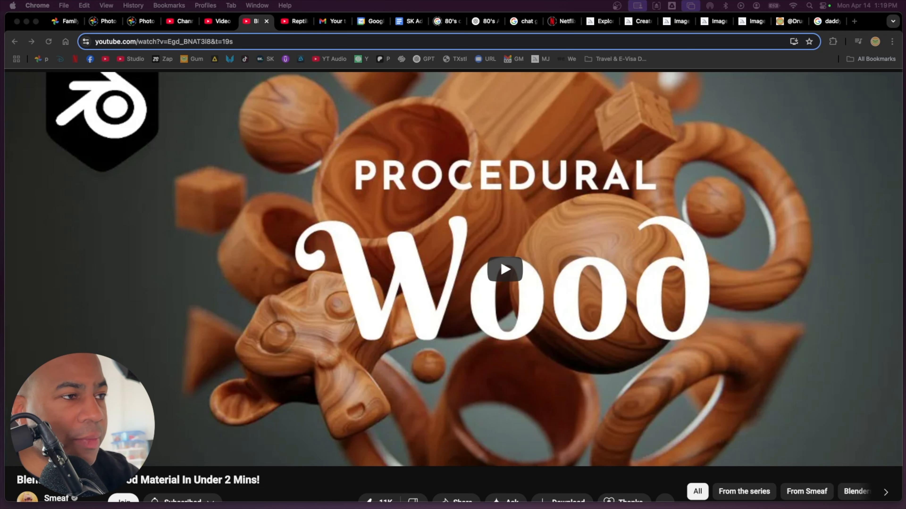
# Step: In Chrome, skip ahead in the Blender 3.0 Natural Wood Material video to review its texture node setup
pyautogui.click(43, 440)
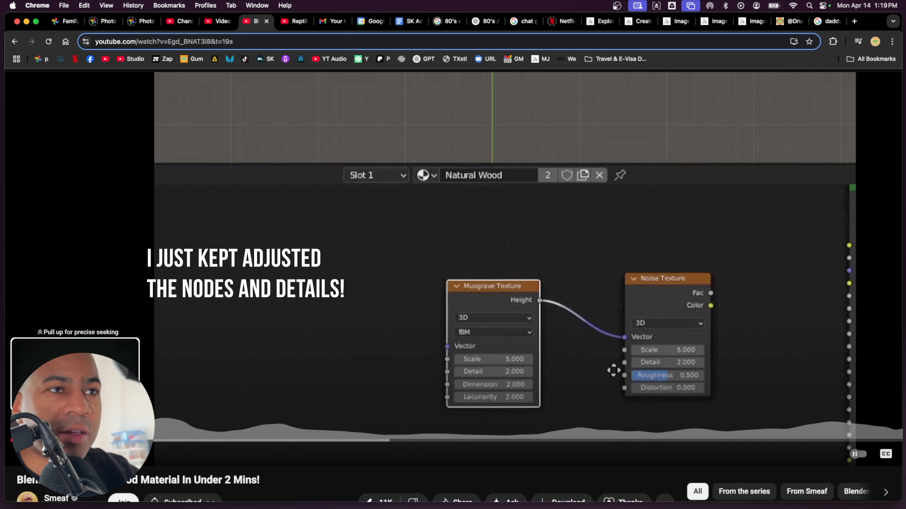
pyautogui.scroll(-2, 186, 357)
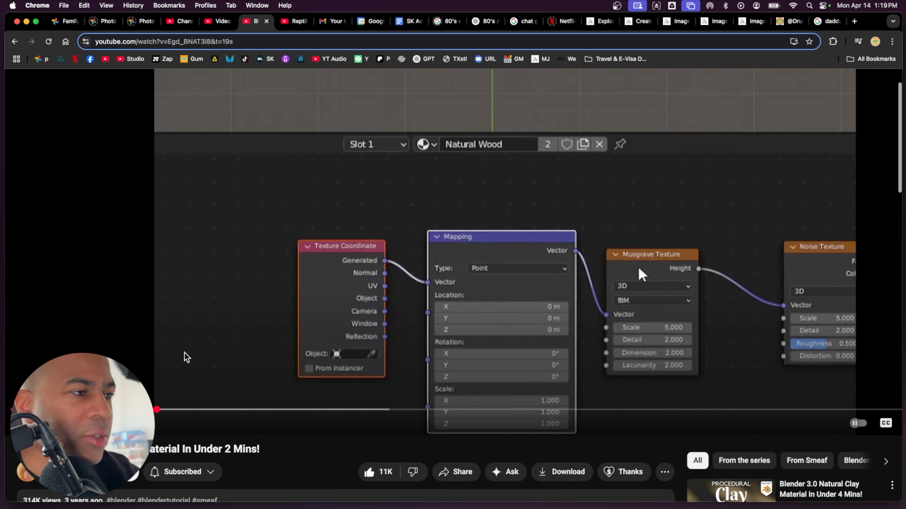
pyautogui.scroll(-1, 185, 353)
pyautogui.scroll(-1, 184, 353)
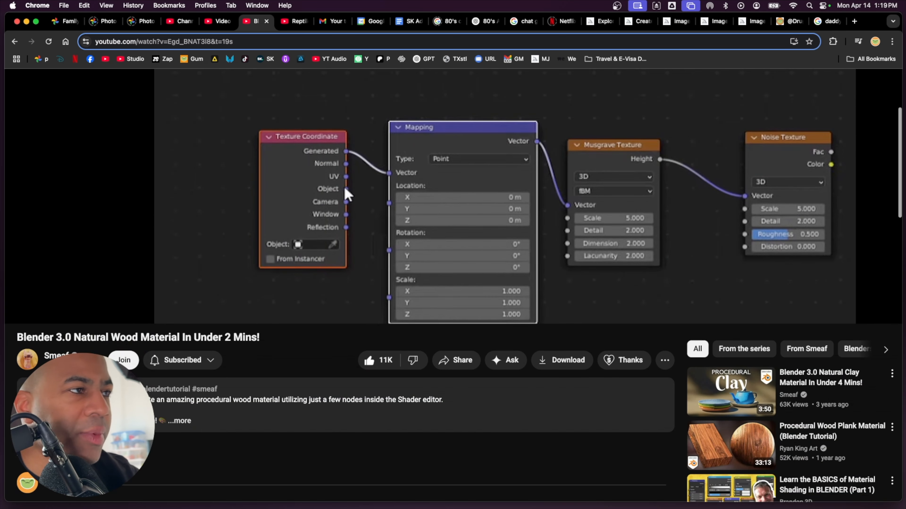
# Step: Open the Smeaf channel from the wood material video and look through its listed videos
pyautogui.click(62, 357)
pyautogui.scroll(2, 239, 289)
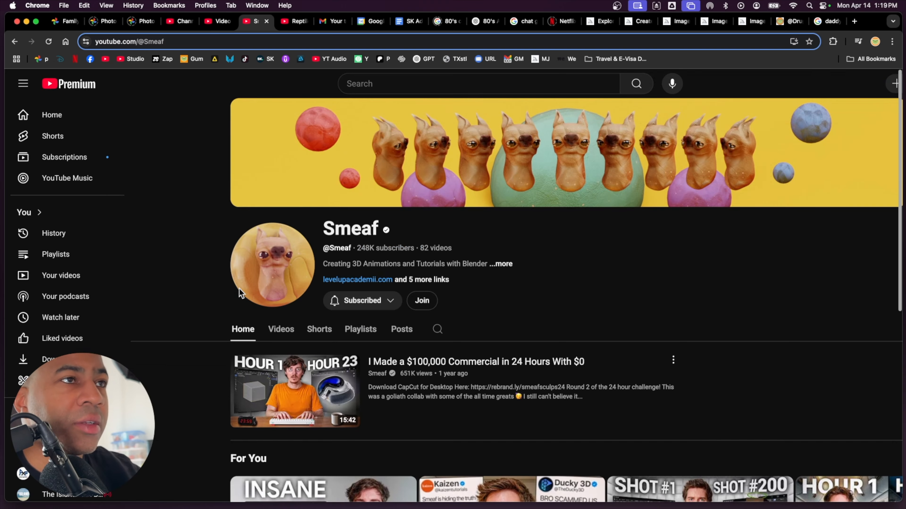
pyautogui.scroll(-8, 239, 288)
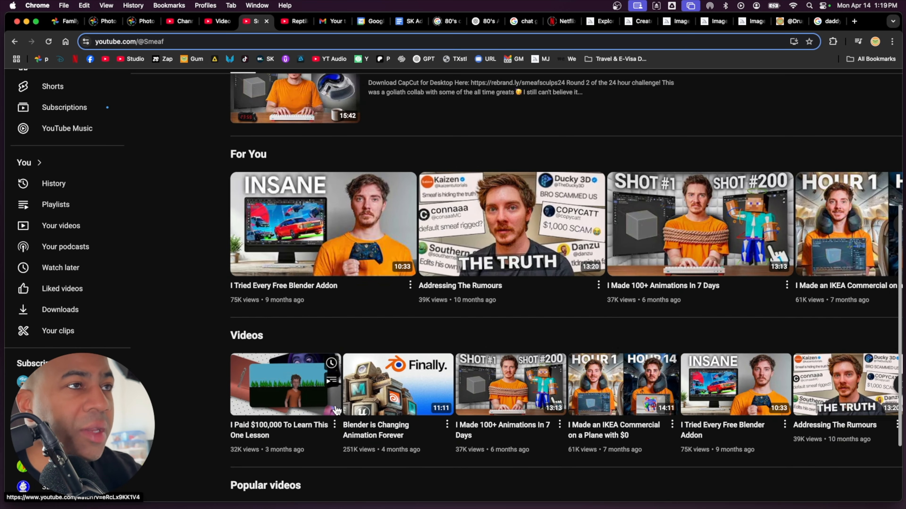
pyautogui.scroll(5, 337, 410)
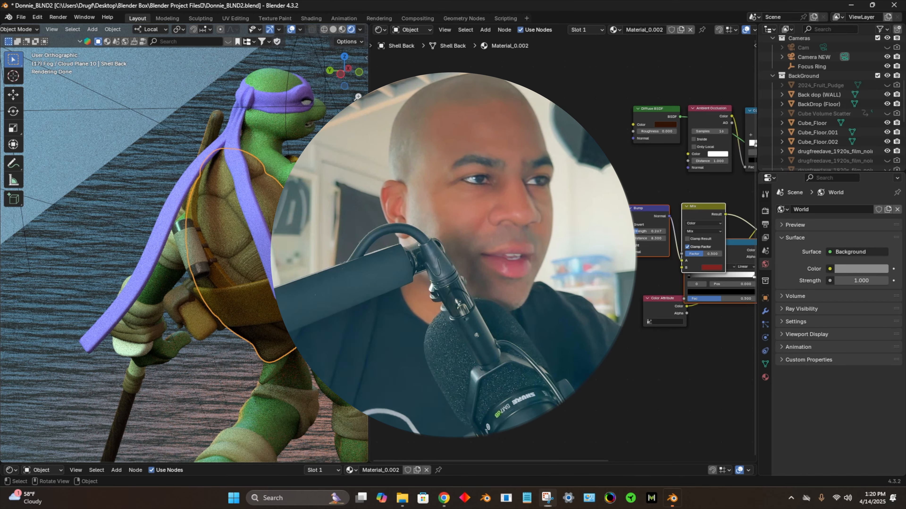
# Step: Back in Blender, widen the 3D viewport and select the turtle's body to display its Turtle Skin shader nodes
pyautogui.moveTo(271, 201); pyautogui.dragTo(198, 158, button='middle')
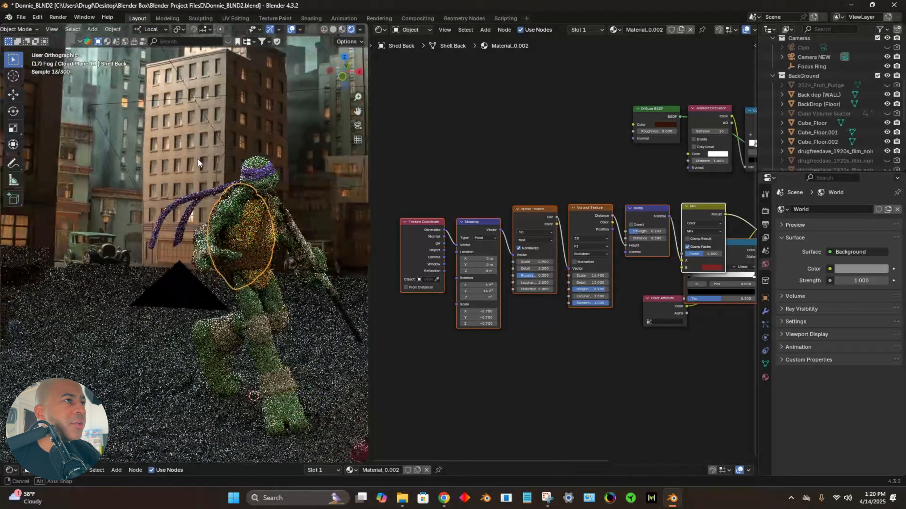
pyautogui.scroll(4, 226, 194)
pyautogui.scroll(5, 225, 197)
pyautogui.moveTo(369, 217); pyautogui.dragTo(485, 216)
pyautogui.click(293, 196)
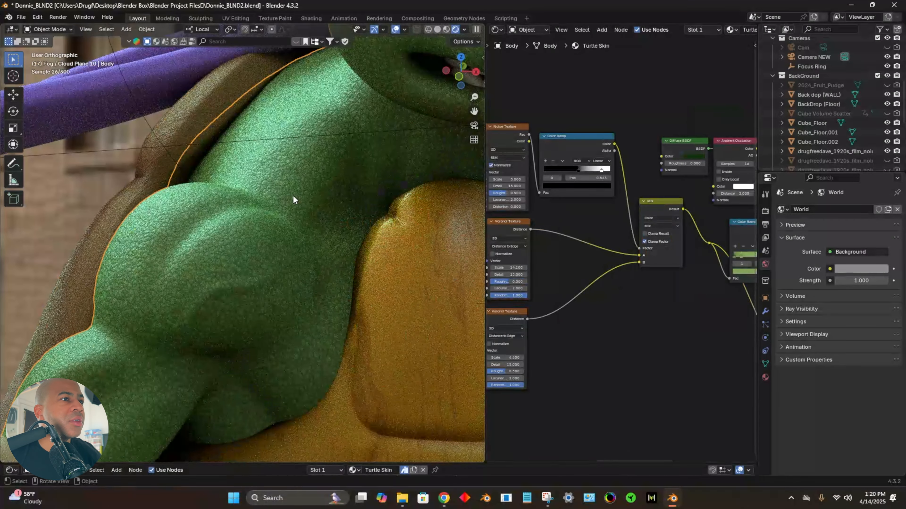
# Step: Examine the green skin's bump texture up close on the turtle's shoulder, arm, neck and face
pyautogui.scroll(-4, 599, 297)
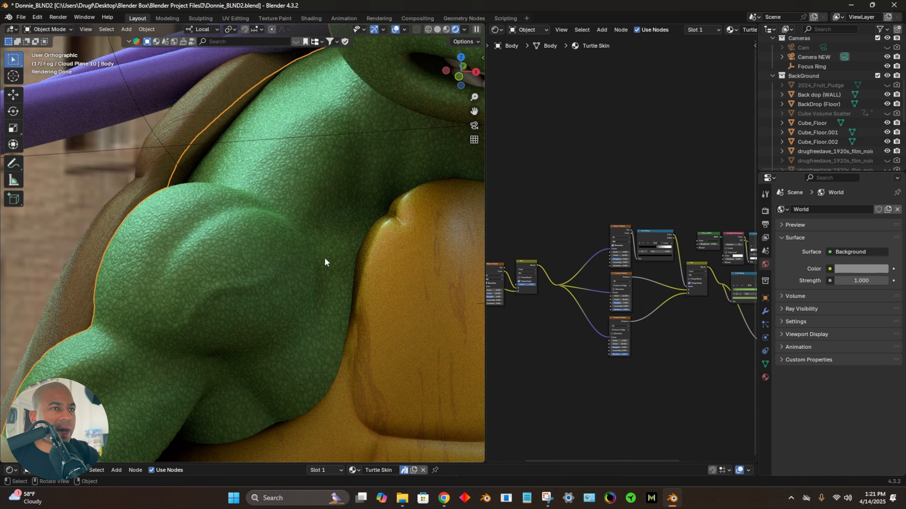
pyautogui.scroll(5, 309, 249)
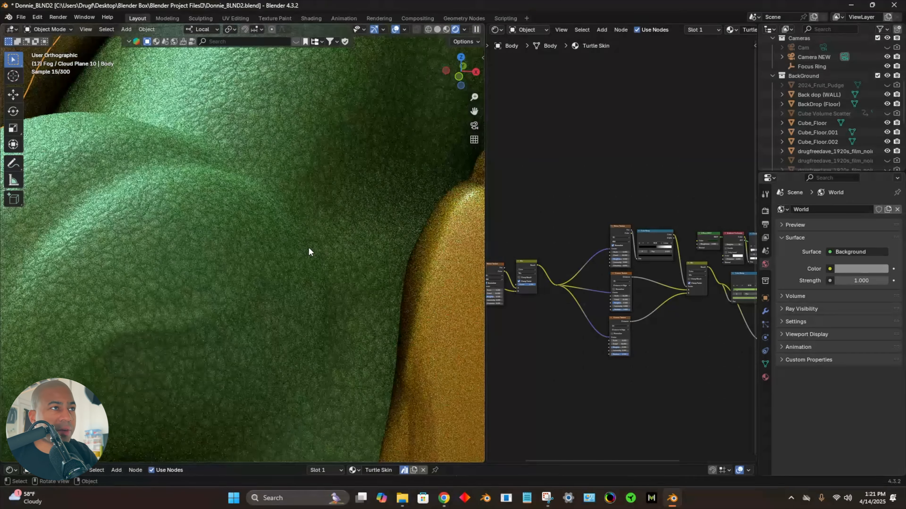
pyautogui.scroll(-6, 308, 252)
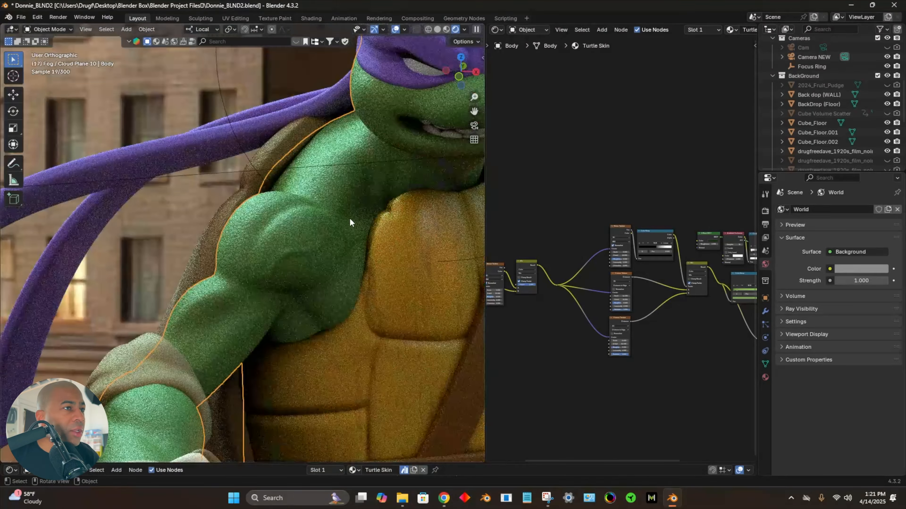
pyautogui.moveTo(350, 217); pyautogui.dragTo(269, 309, button='middle')
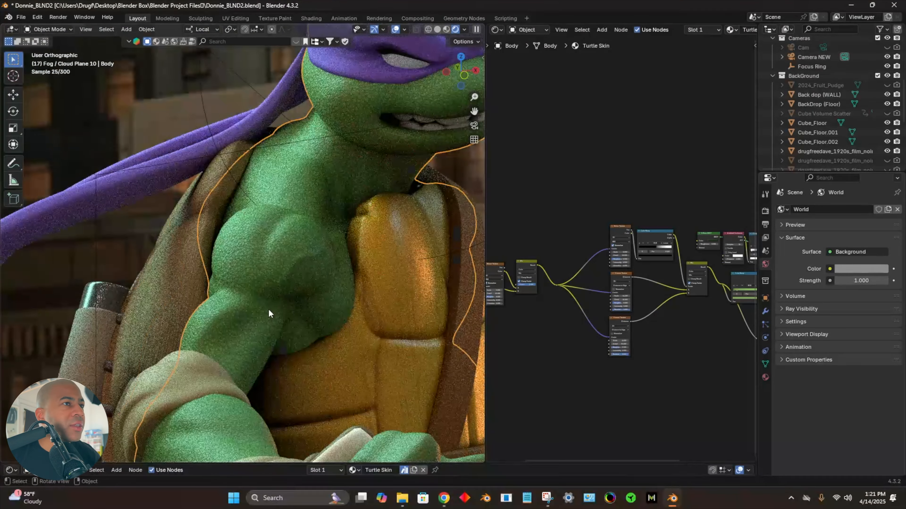
pyautogui.scroll(6, 281, 324)
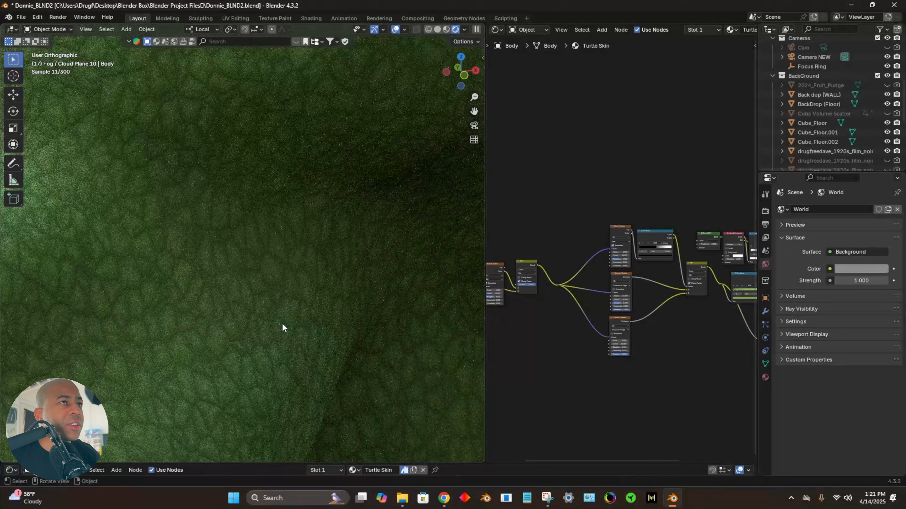
pyautogui.scroll(-6, 282, 322)
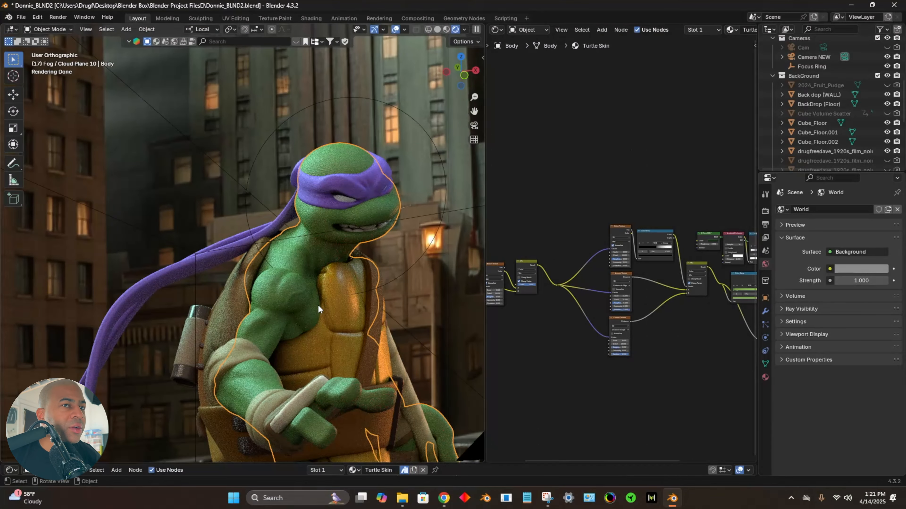
pyautogui.moveTo(318, 306); pyautogui.dragTo(350, 209, button='middle')
pyautogui.scroll(4, 396, 255)
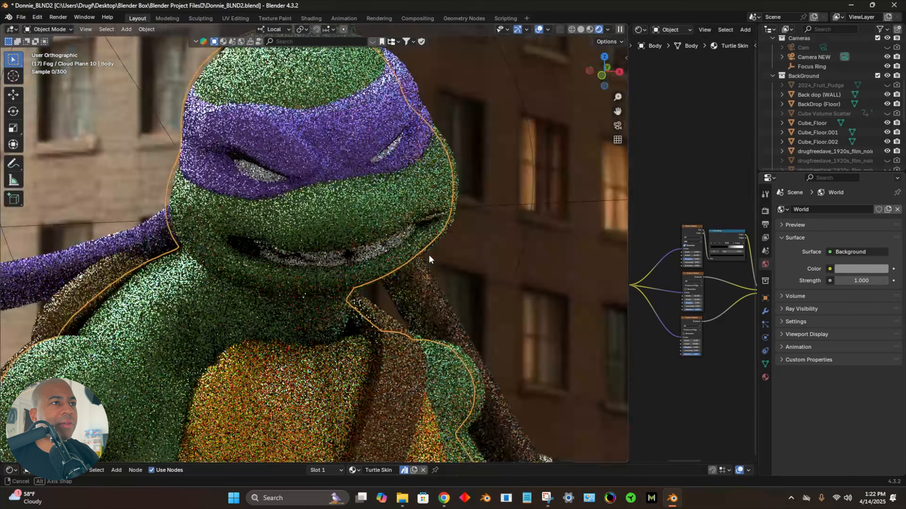
# Step: Review the Turtle Skin material's Noise and Voronoi Texture nodes, and compare them with the skin around the neck
pyautogui.moveTo(429, 255); pyautogui.dragTo(578, 282, button='middle')
pyautogui.scroll(3, 436, 254)
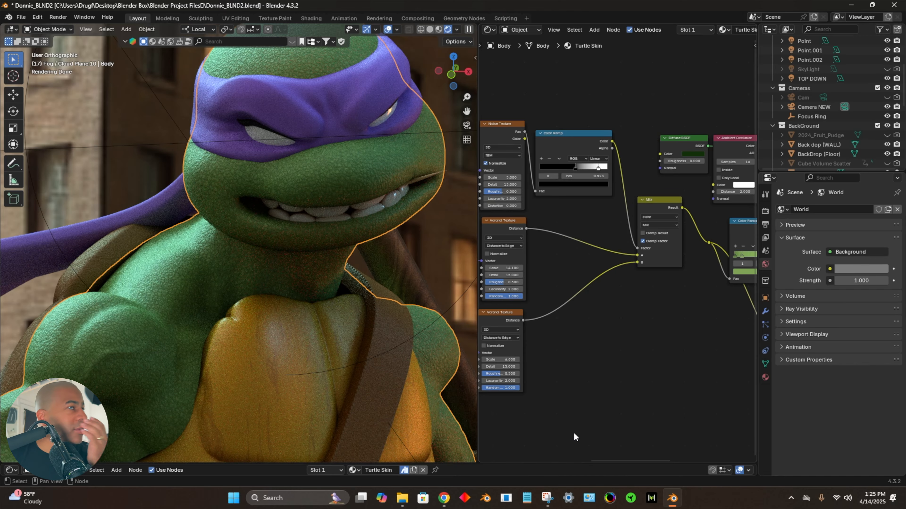
pyautogui.scroll(8, 229, 216)
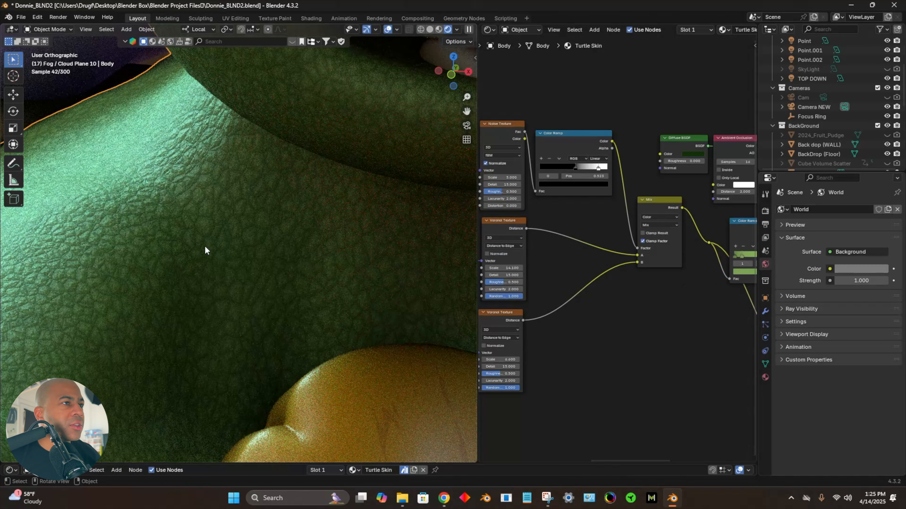
pyautogui.scroll(-6, 299, 278)
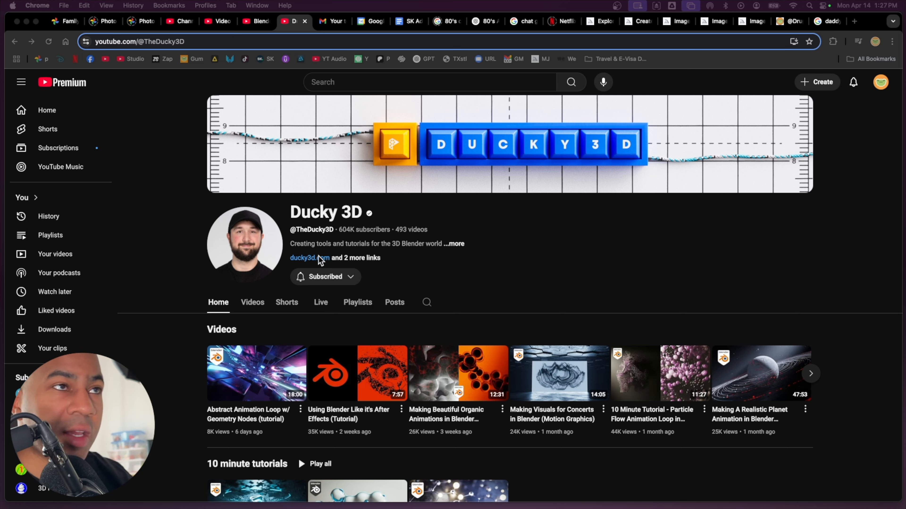
# Step: In Chrome, browse the Ducky 3D channel, return to the Reptile Skin Shader Tutorial video and view its opening
pyautogui.scroll(-3, 320, 261)
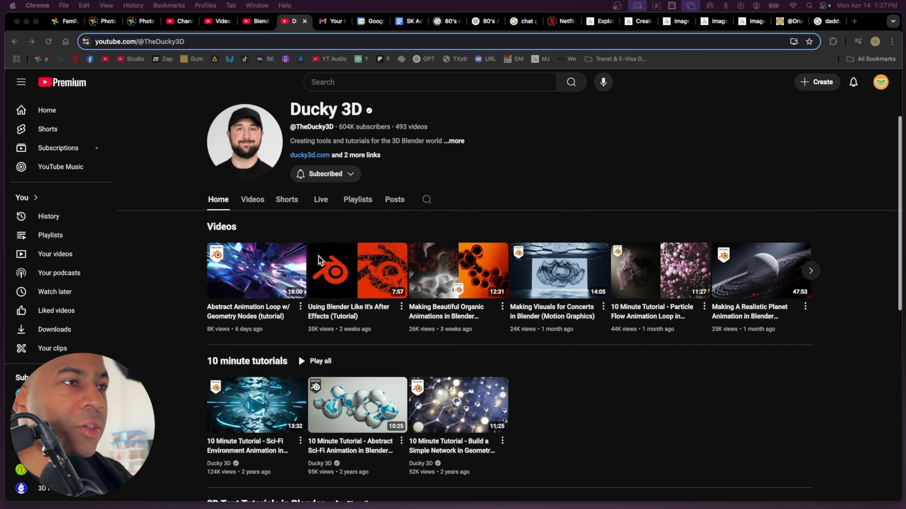
pyautogui.click(14, 42)
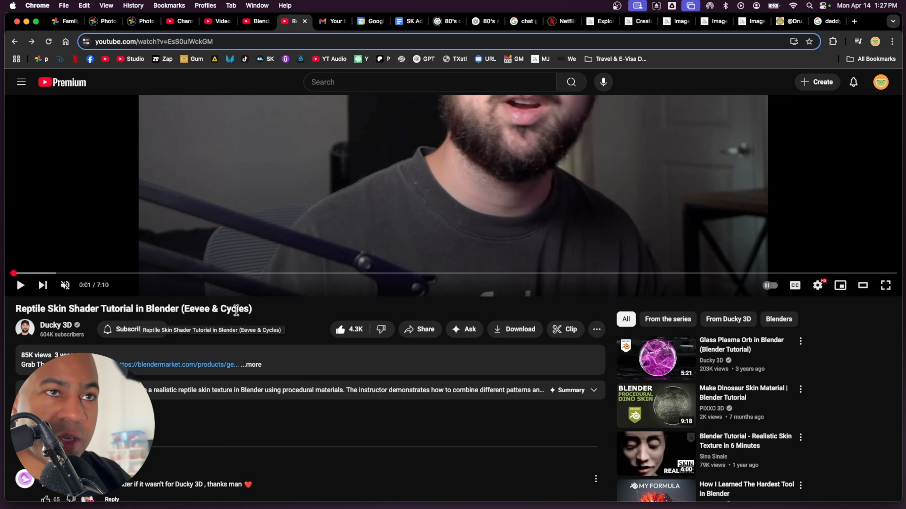
pyautogui.moveTo(16, 273); pyautogui.dragTo(22, 275)
pyautogui.scroll(5, 288, 276)
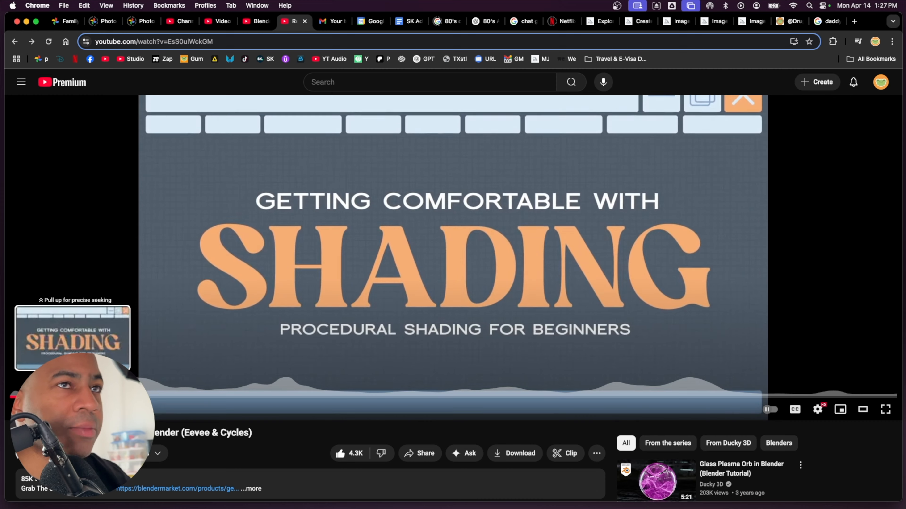
# Step: Skip the reptile skin video to about the one-minute mark, watch the Voronoi and Bump node setup, and pause it
pyautogui.click(138, 396)
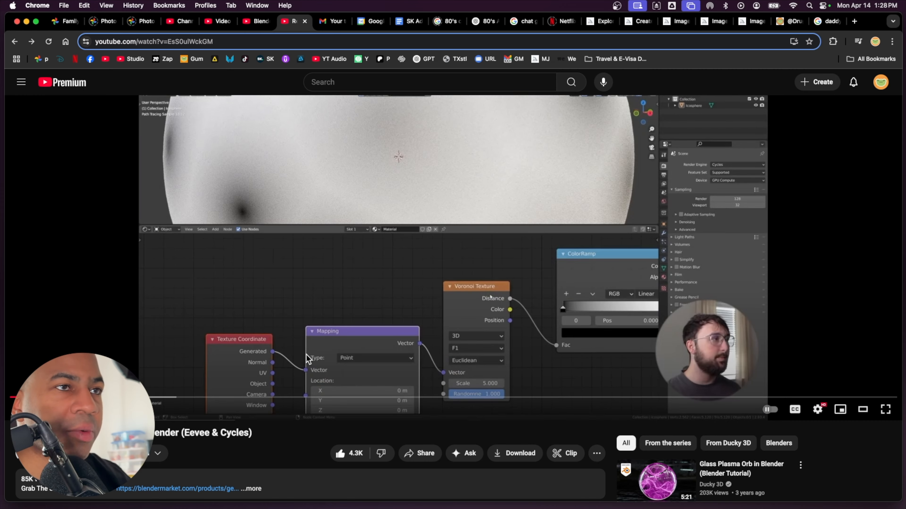
pyautogui.scroll(-2, 306, 354)
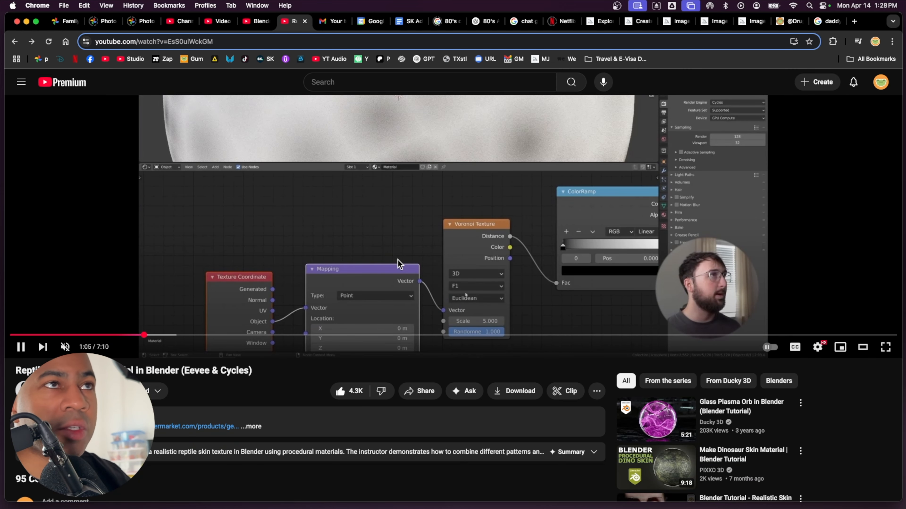
pyautogui.scroll(3, 374, 225)
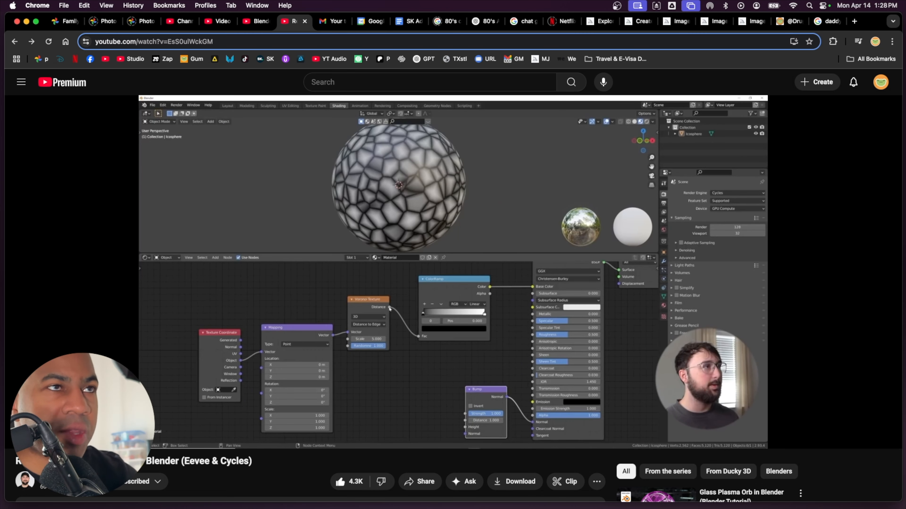
pyautogui.moveTo(369, 368)
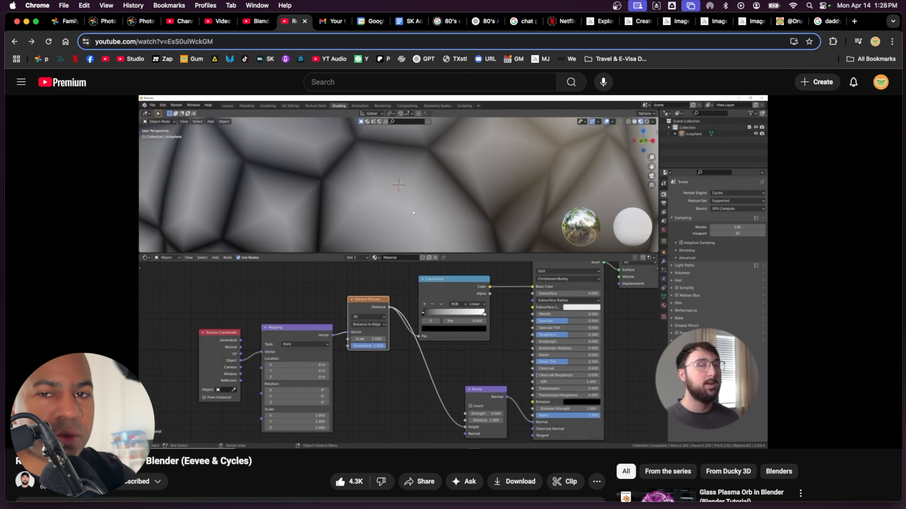
pyautogui.scroll(-3, 388, 374)
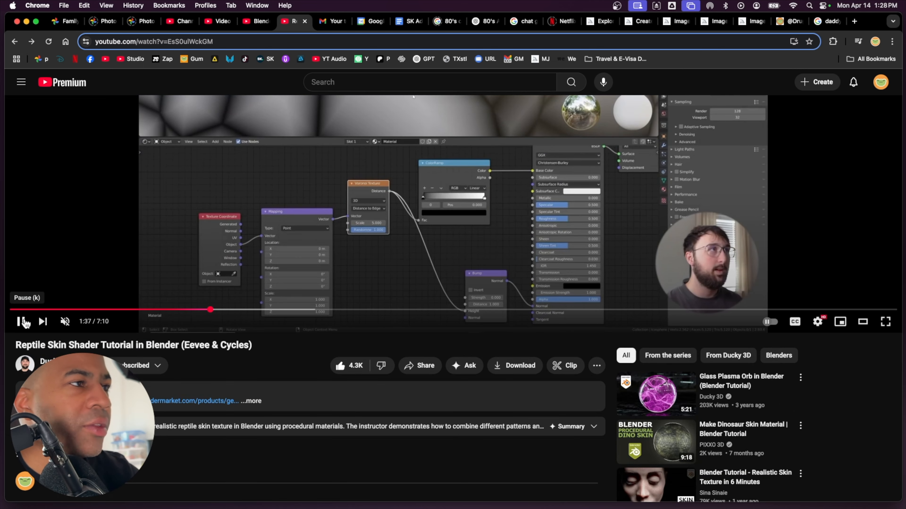
pyautogui.click(23, 321)
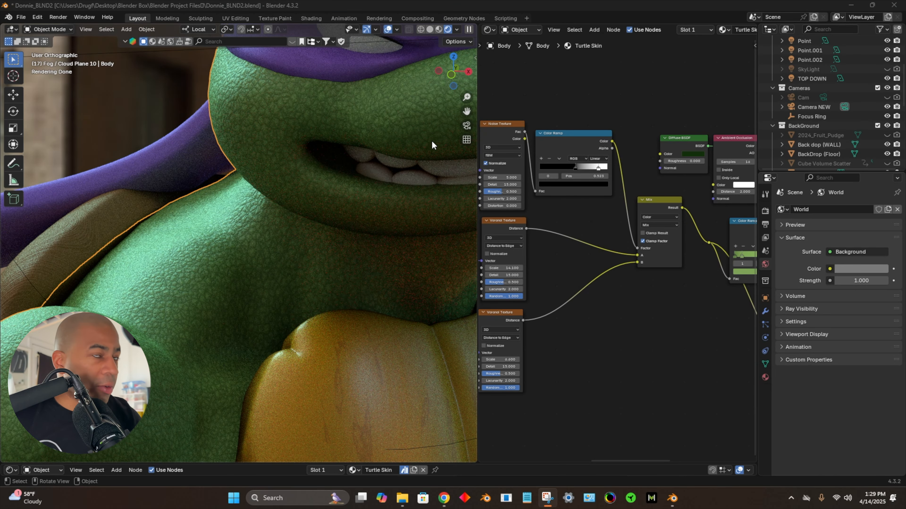
# Step: Back in Blender, examine the rendered turtle's skin and shell textures from several angles, both up close and at full figure
pyautogui.scroll(-6, 336, 235)
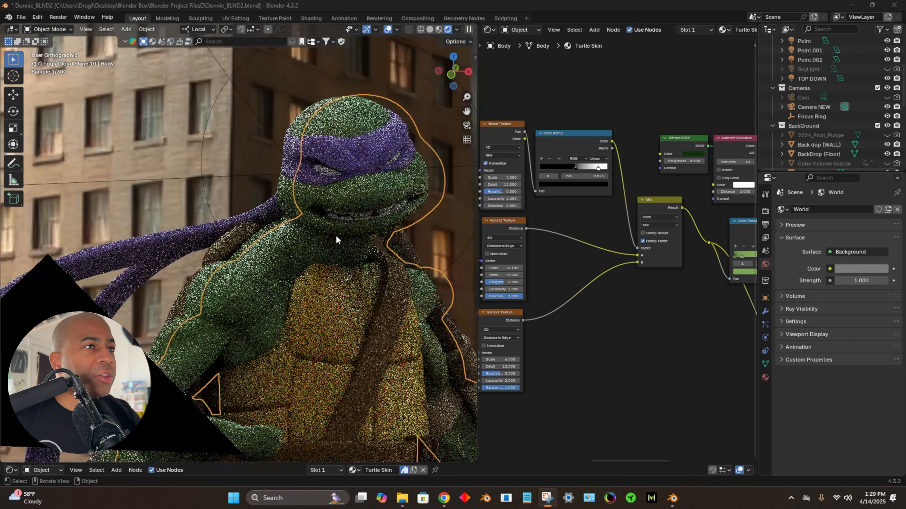
pyautogui.moveTo(338, 238); pyautogui.dragTo(246, 296, button='middle')
pyautogui.scroll(5, 165, 346)
pyautogui.scroll(1, 167, 346)
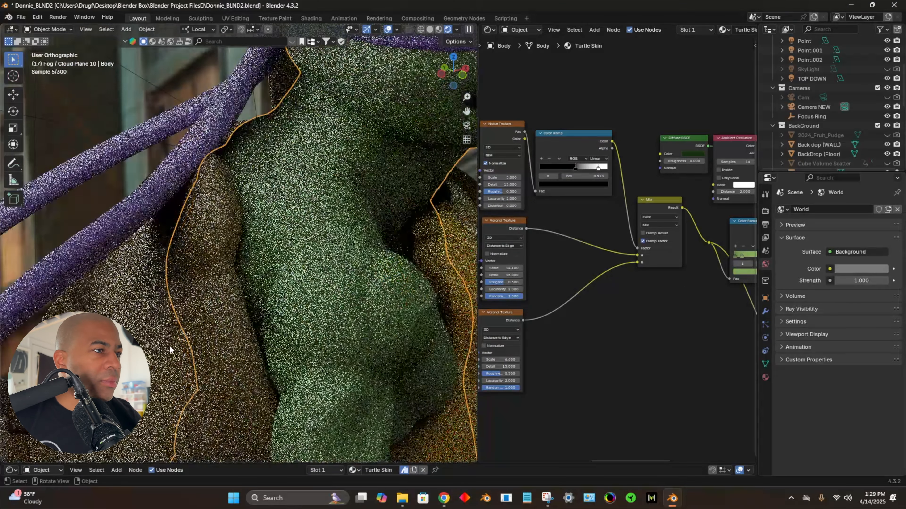
pyautogui.keyDown('shift'); pyautogui.moveTo(169, 346); pyautogui.dragTo(250, 232, button='middle'); pyautogui.keyUp('shift')
pyautogui.scroll(4, 256, 264)
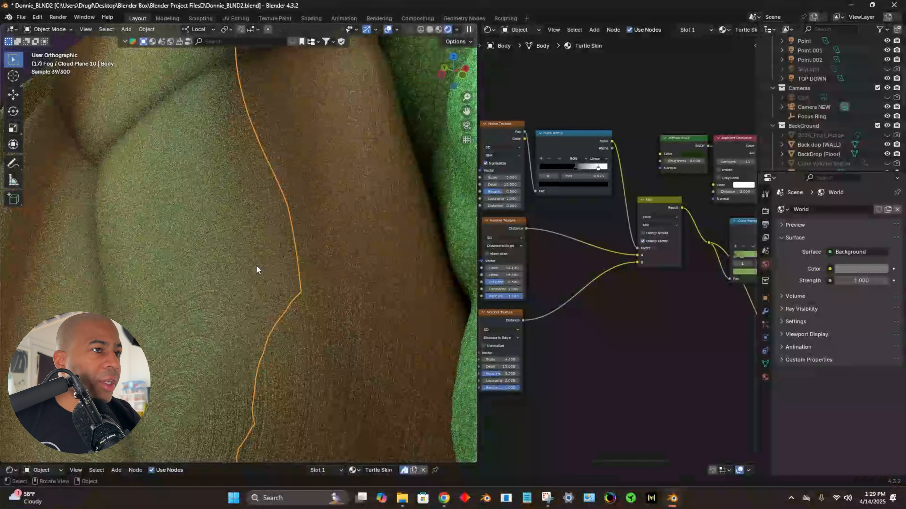
pyautogui.scroll(-3, 327, 329)
pyautogui.scroll(-5, 327, 329)
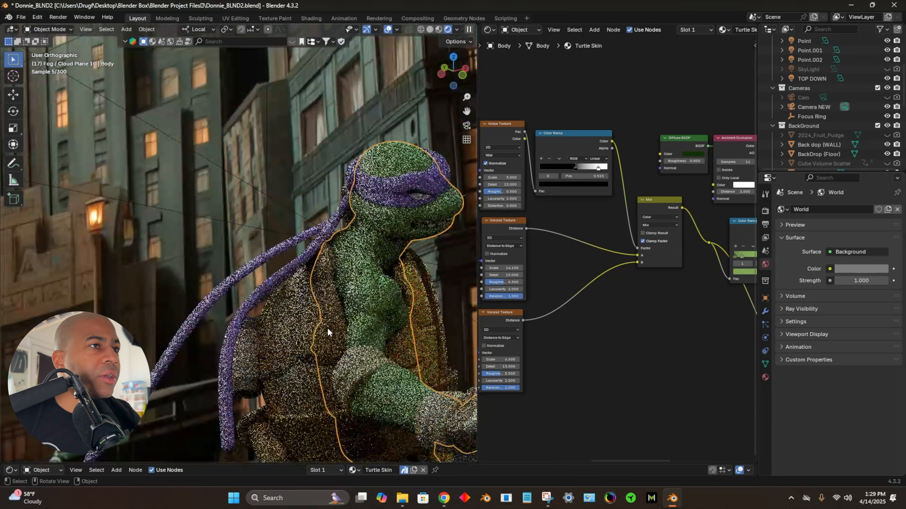
pyautogui.moveTo(352, 305); pyautogui.dragTo(243, 189, button='middle')
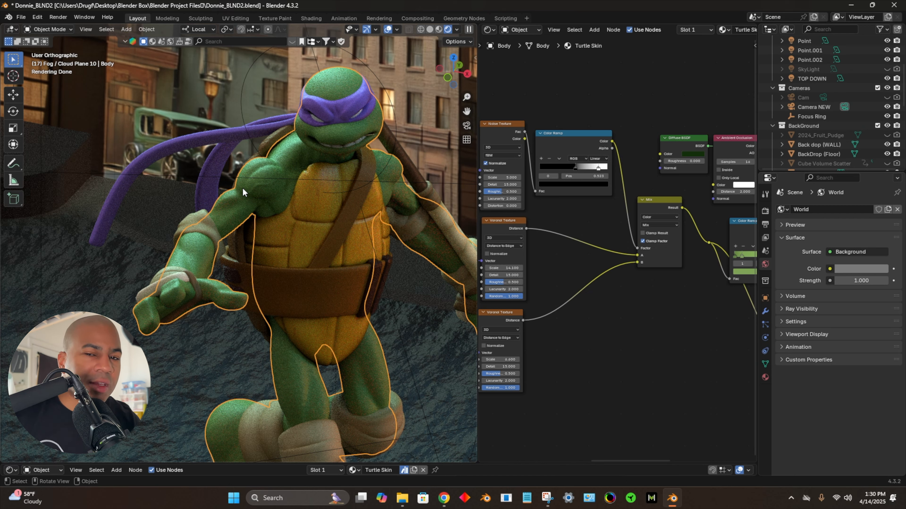
# Step: Select the red fire hydrant and the metal trash can in the street scene and examine their image-textured materials up close
pyautogui.moveTo(306, 302); pyautogui.dragTo(286, 202, button='middle')
pyautogui.scroll(-6, 285, 218)
pyautogui.click(291, 343)
pyautogui.moveTo(301, 364); pyautogui.dragTo(349, 361, button='middle')
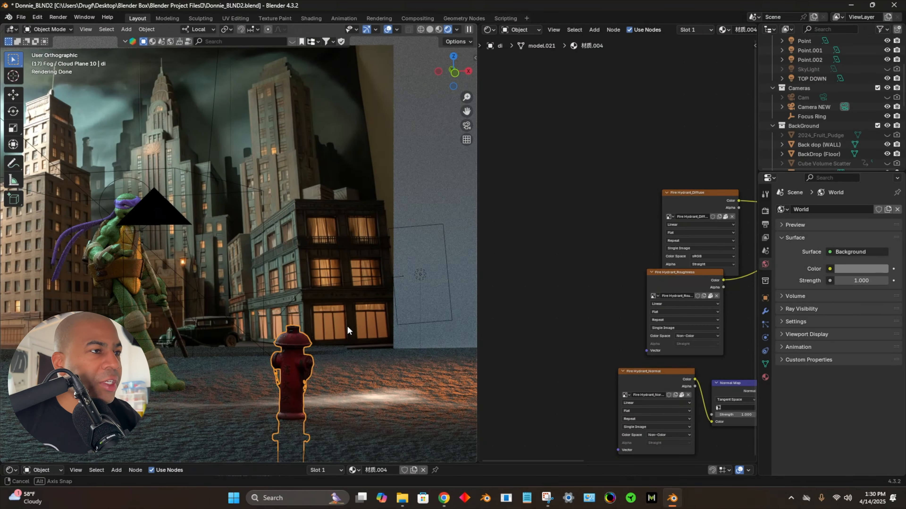
pyautogui.moveTo(347, 326); pyautogui.dragTo(297, 330, button='middle')
pyautogui.click(251, 333)
pyautogui.scroll(6, 251, 332)
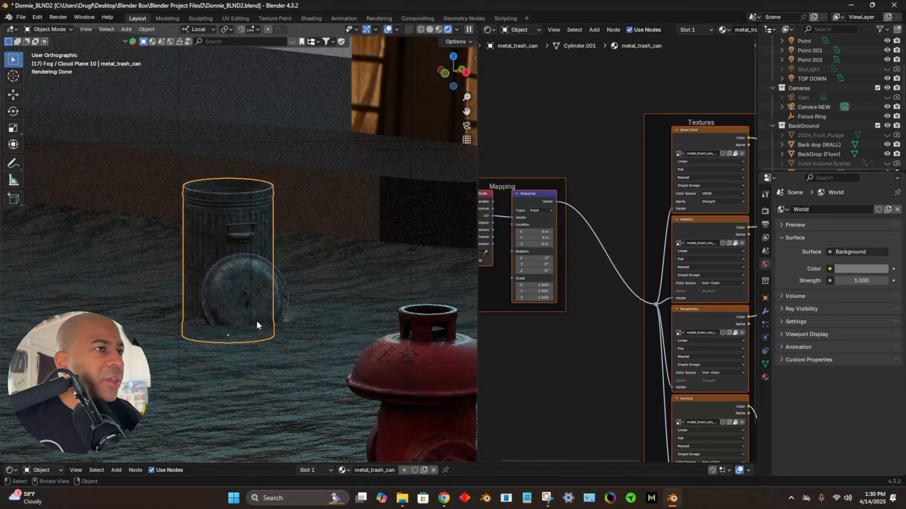
# Step: Select Fog / Cloud Plane 10 in front of the turtle and examine its cloud material and position in the street scene
pyautogui.scroll(-9, 255, 323)
pyautogui.moveTo(322, 315); pyautogui.dragTo(409, 335, button='middle')
pyautogui.scroll(-4, 385, 313)
pyautogui.click(382, 341)
pyautogui.click(345, 351)
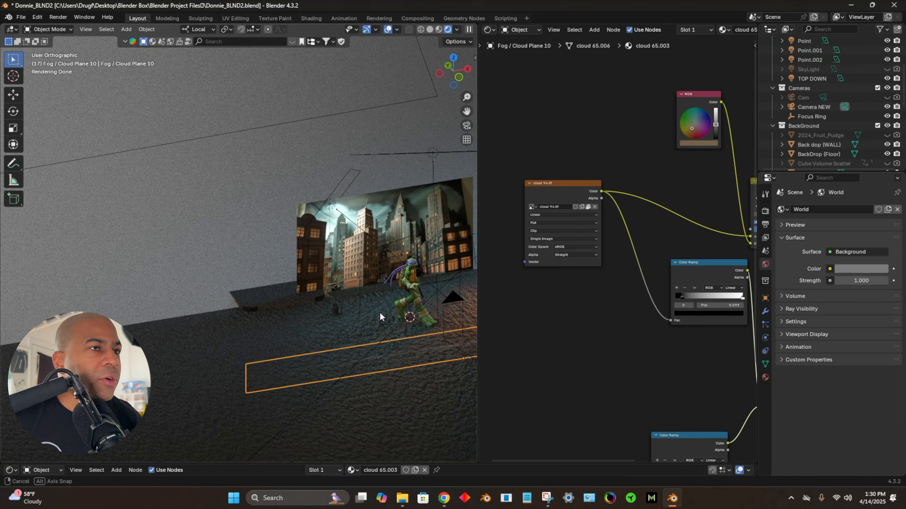
pyautogui.scroll(5, 352, 301)
pyautogui.moveTo(445, 330); pyautogui.dragTo(477, 325, button='middle')
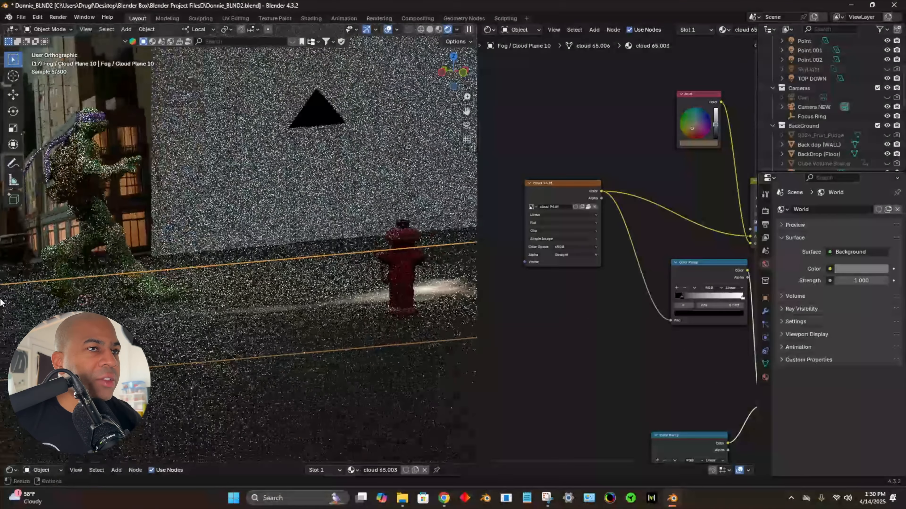
pyautogui.moveTo(57, 330); pyautogui.dragTo(23, 332, button='middle')
# Step: Select the film noir cityscape backdrop plane and the Focus Ring around the turtle's head to inspect the scene setup
pyautogui.moveTo(93, 314); pyautogui.dragTo(318, 308, button='middle')
pyautogui.scroll(-4, 124, 283)
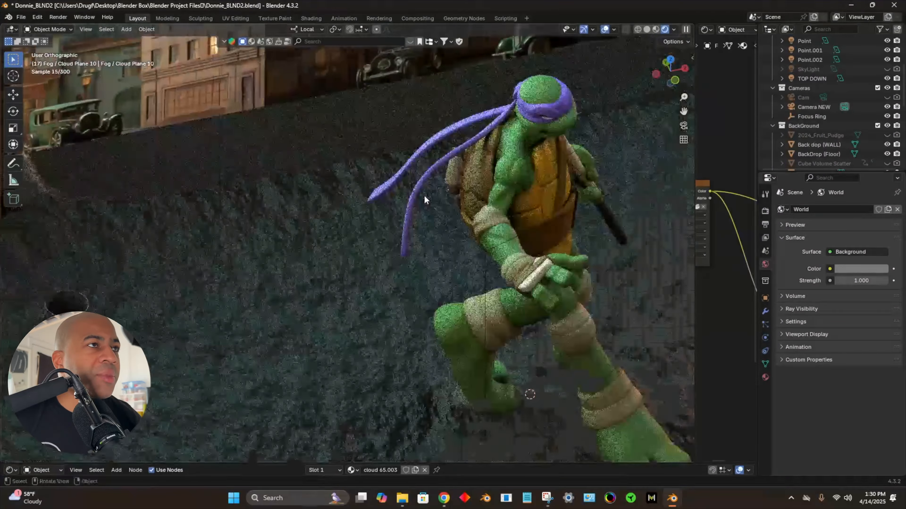
pyautogui.scroll(-6, 424, 196)
pyautogui.moveTo(423, 192); pyautogui.dragTo(225, 240, button='middle')
pyautogui.click(397, 112)
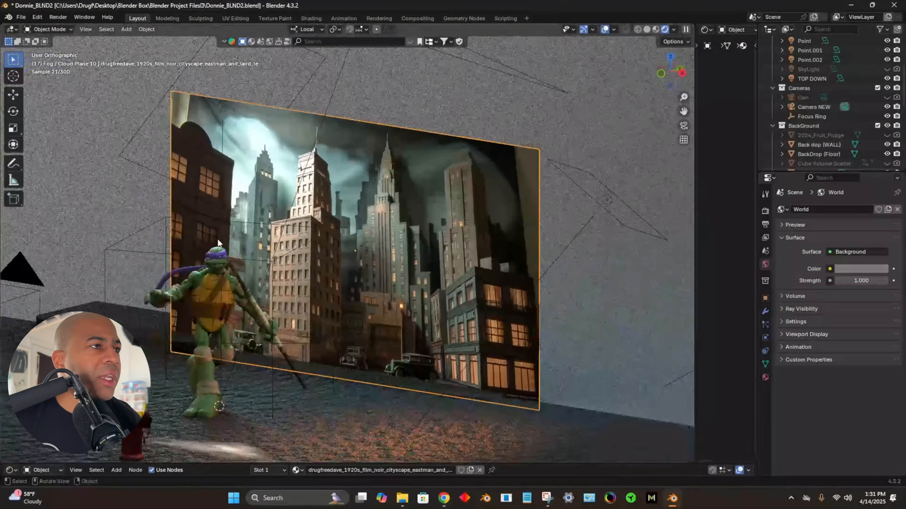
pyautogui.click(203, 234)
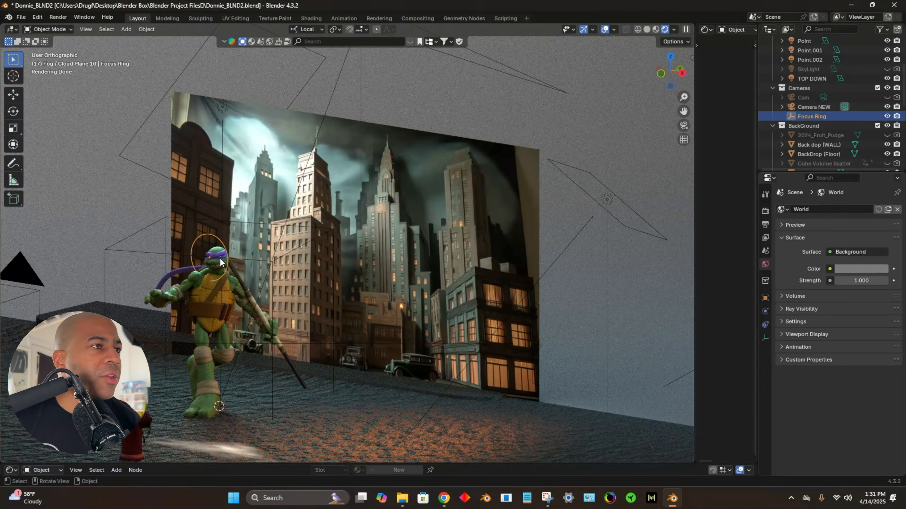
pyautogui.click(303, 225)
# Step: Select the Point.002 light beside the backdrop and the EDGE .001 area light above the turtle to inspect their placement
pyautogui.click(597, 194)
pyautogui.click(605, 198)
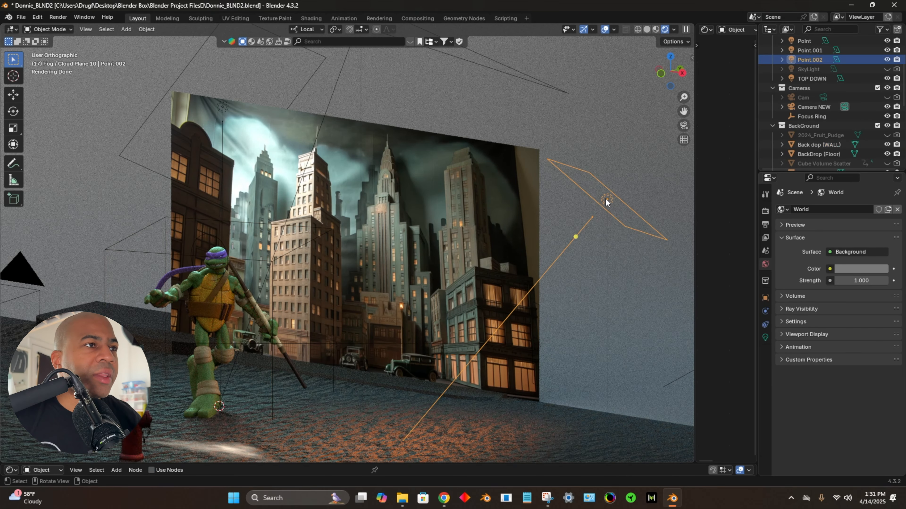
pyautogui.scroll(-4, 463, 154)
pyautogui.click(416, 89)
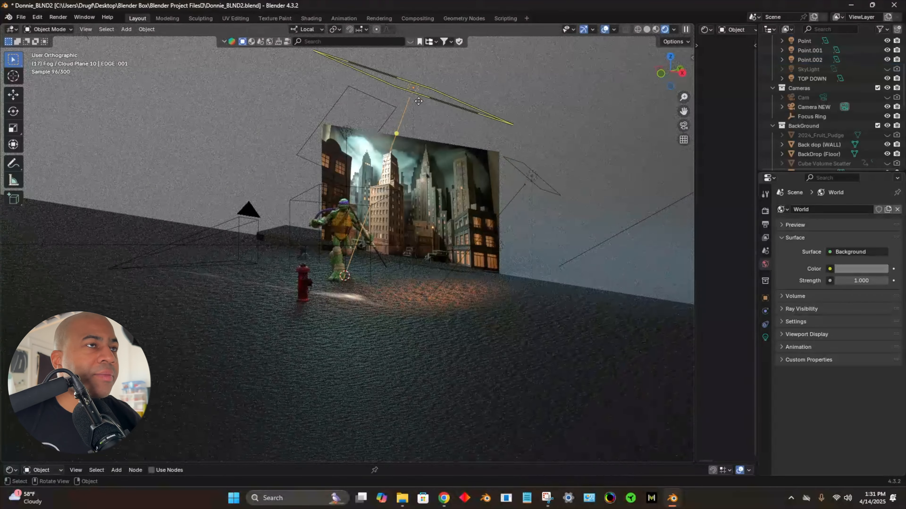
# Step: View the turtle through Camera NEW and raise the camera's depth-of-field F-Stop to 13.6
pyautogui.press('KP_0')
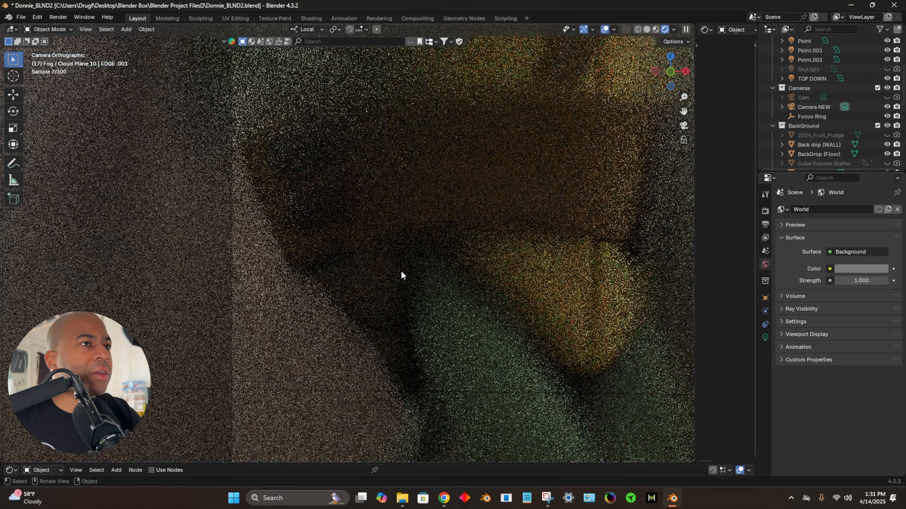
pyautogui.scroll(-4, 399, 270)
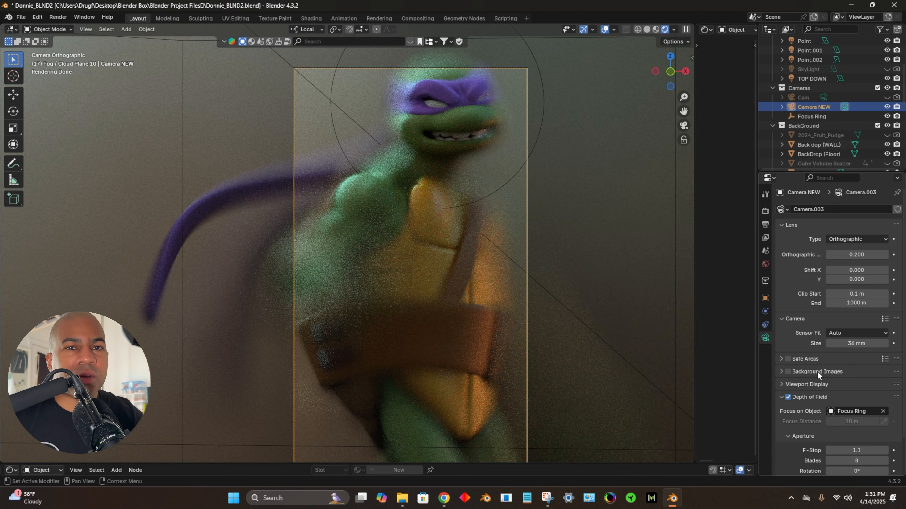
pyautogui.scroll(-3, 831, 381)
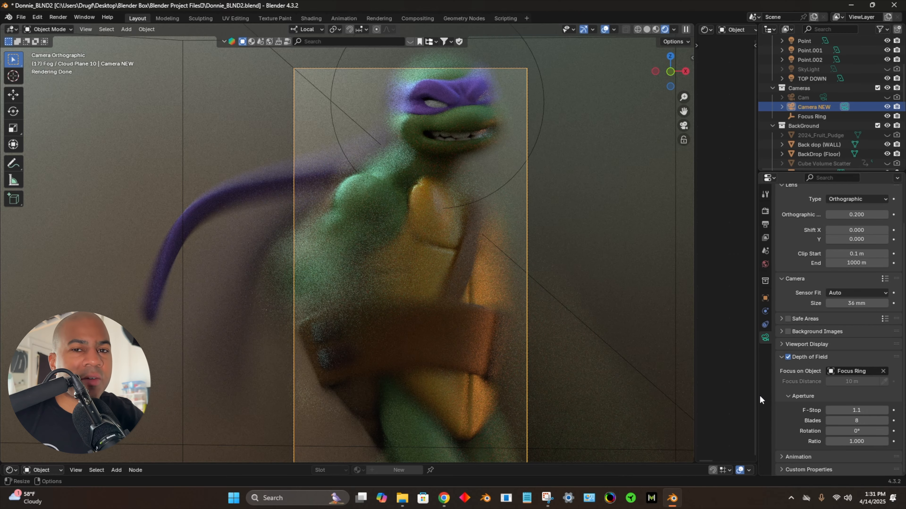
pyautogui.moveTo(857, 411); pyautogui.dragTo(881, 411)
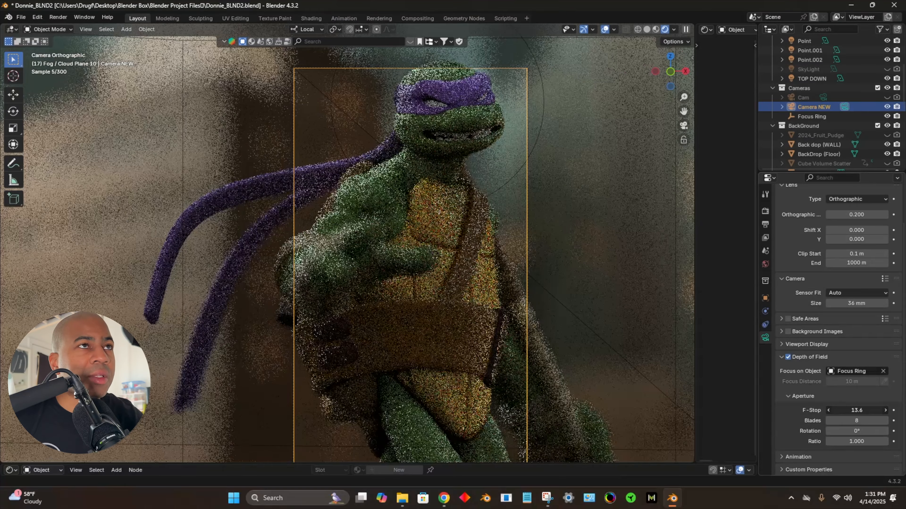
# Step: Darken the world background color to black
pyautogui.click(765, 264)
pyautogui.click(861, 269)
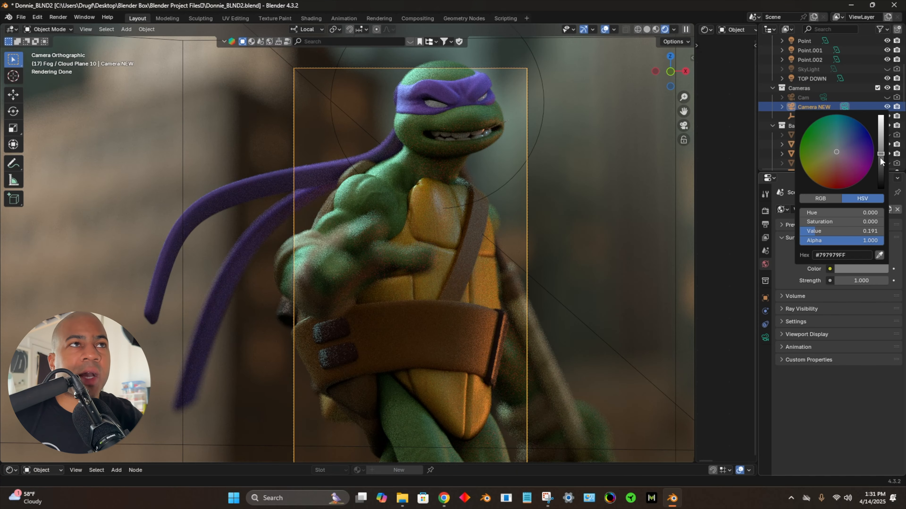
pyautogui.moveTo(880, 159); pyautogui.dragTo(881, 185)
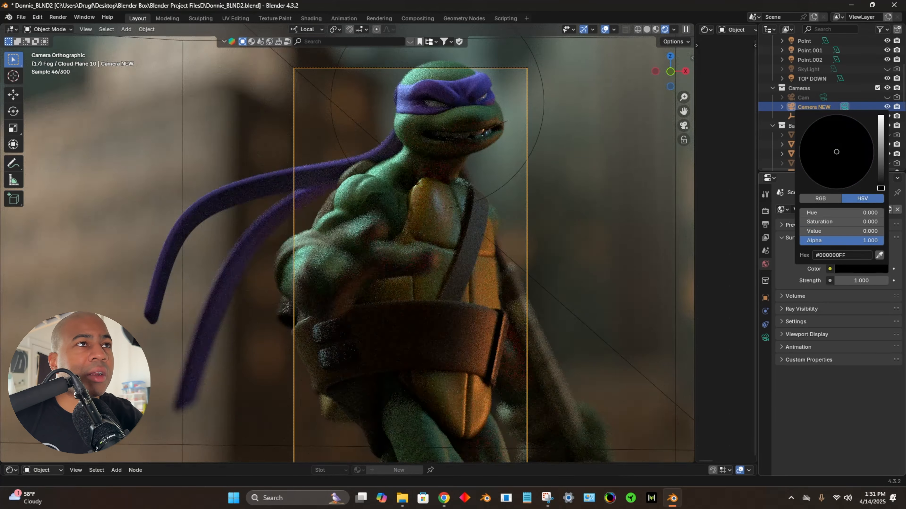
pyautogui.moveTo(881, 185); pyautogui.dragTo(880, 189)
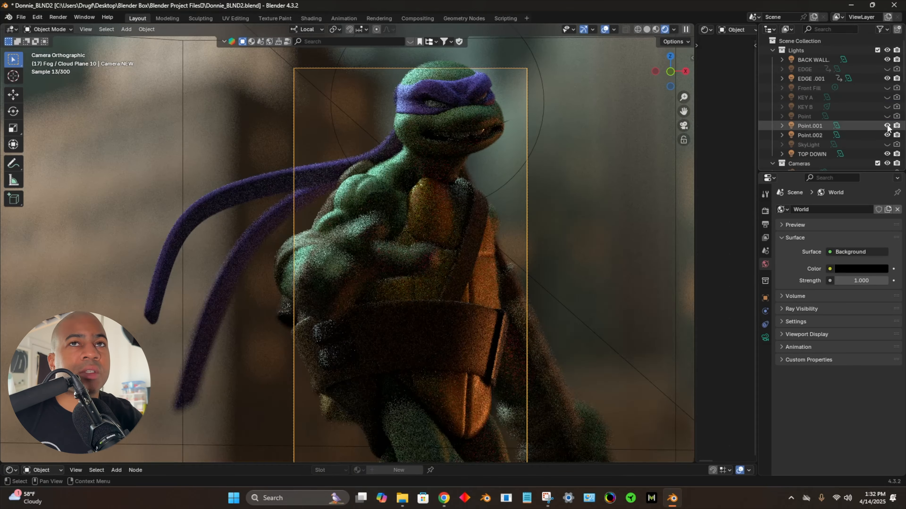
# Step: Hide the EDGE .001 light, and switch Point.001 and BACK WALL off and back on to compare their effect on the turtle
pyautogui.click(887, 126)
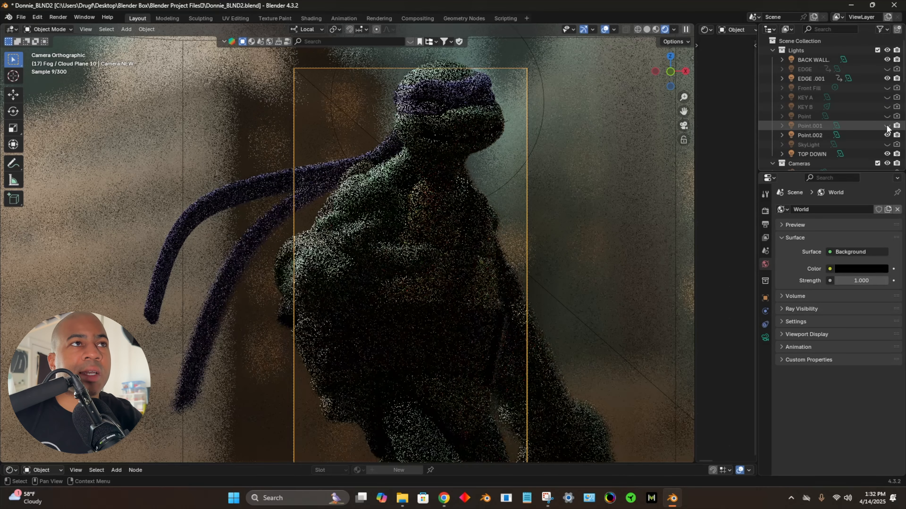
pyautogui.click(887, 126)
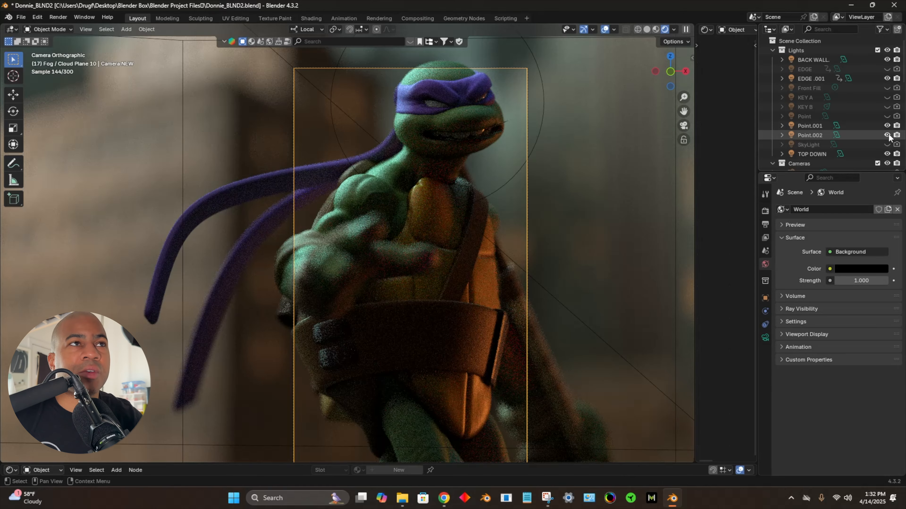
pyautogui.click(887, 79)
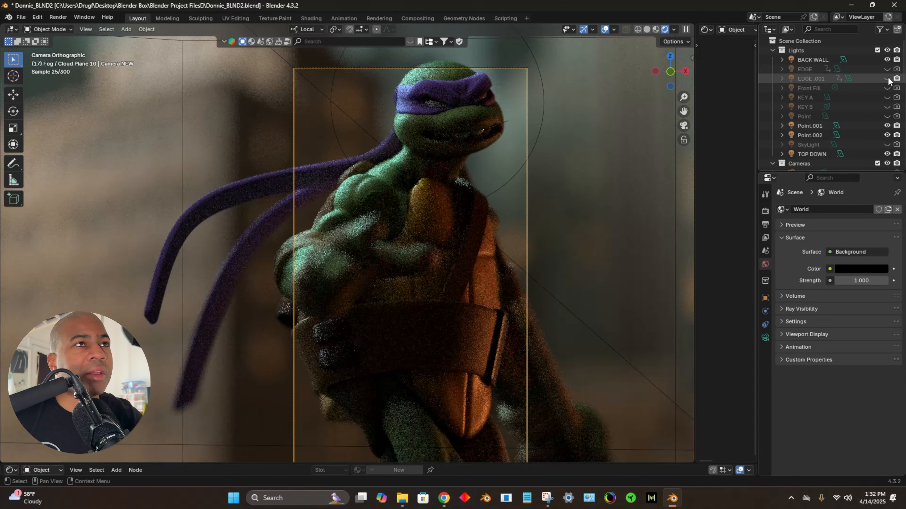
pyautogui.click(886, 60)
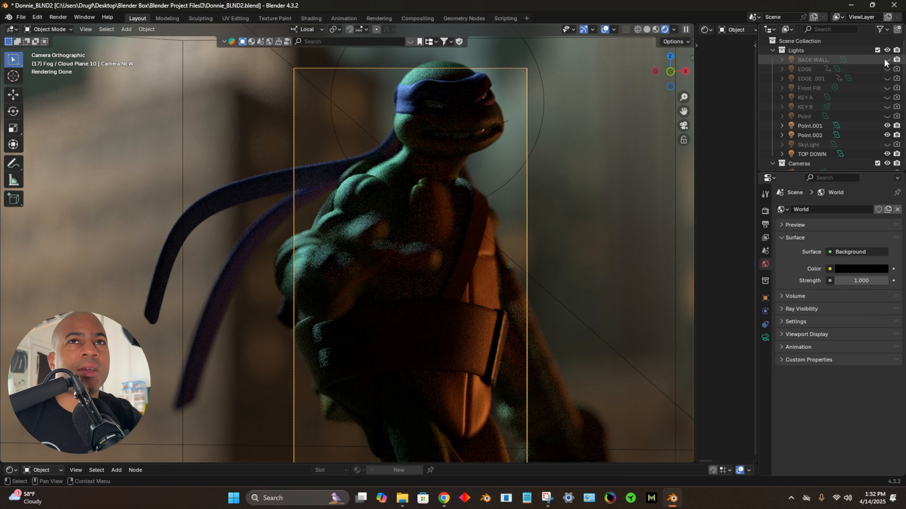
pyautogui.click(884, 59)
# Step: Set the BACK WALL area light's power to 15 W
pyautogui.click(867, 60)
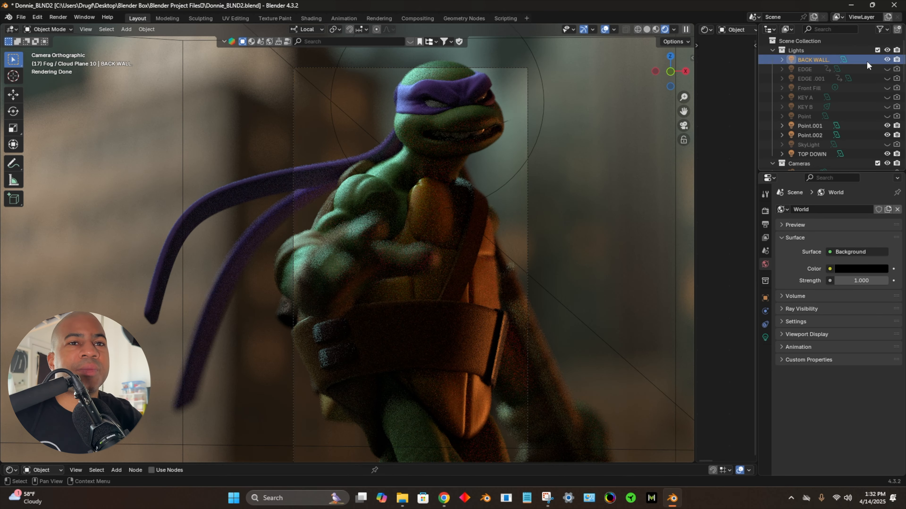
pyautogui.click(764, 335)
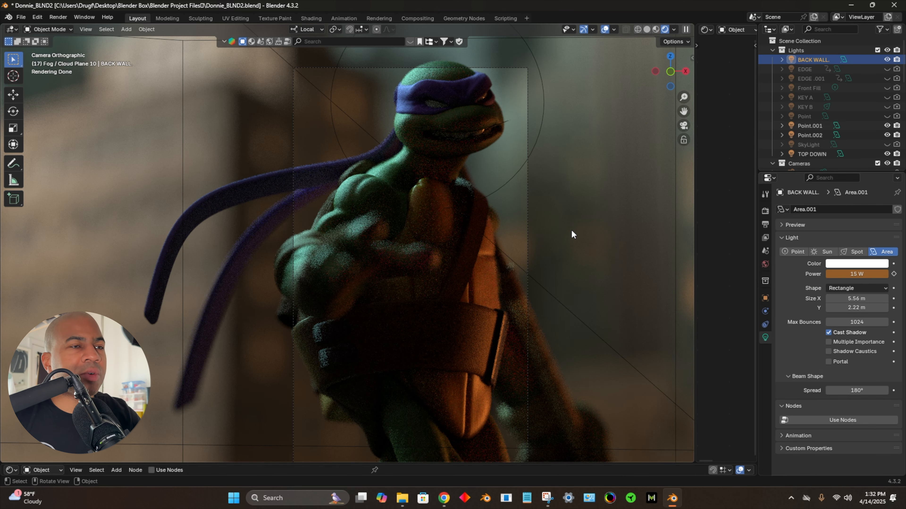
pyautogui.scroll(-5, 571, 229)
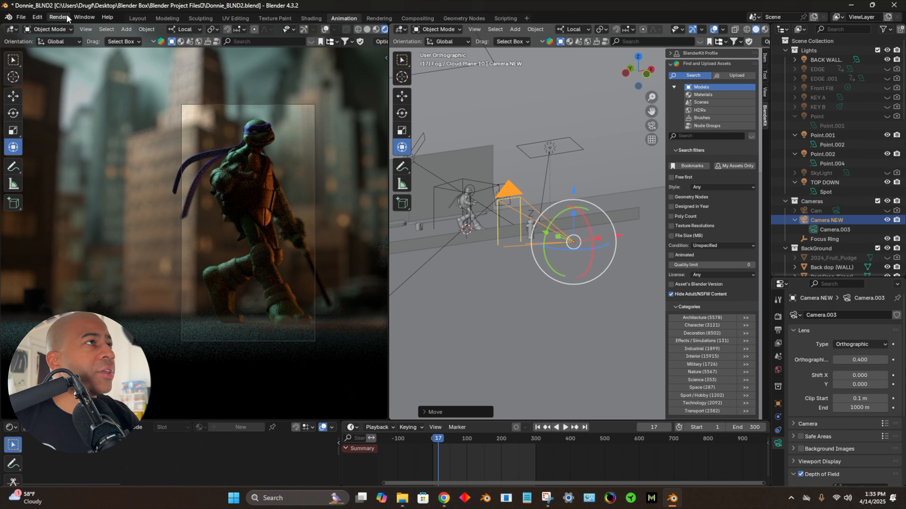
# Step: Render the current frame as a still image and examine the turtle in the result, from close up to full figure
pyautogui.click(59, 17)
pyautogui.click(71, 27)
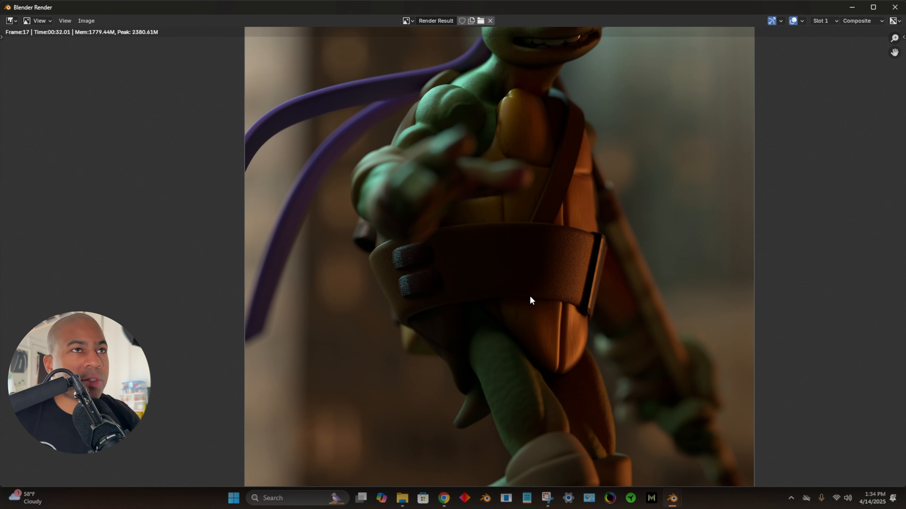
pyautogui.moveTo(558, 231); pyautogui.dragTo(552, 346, button='middle')
pyautogui.scroll(-1, 542, 309)
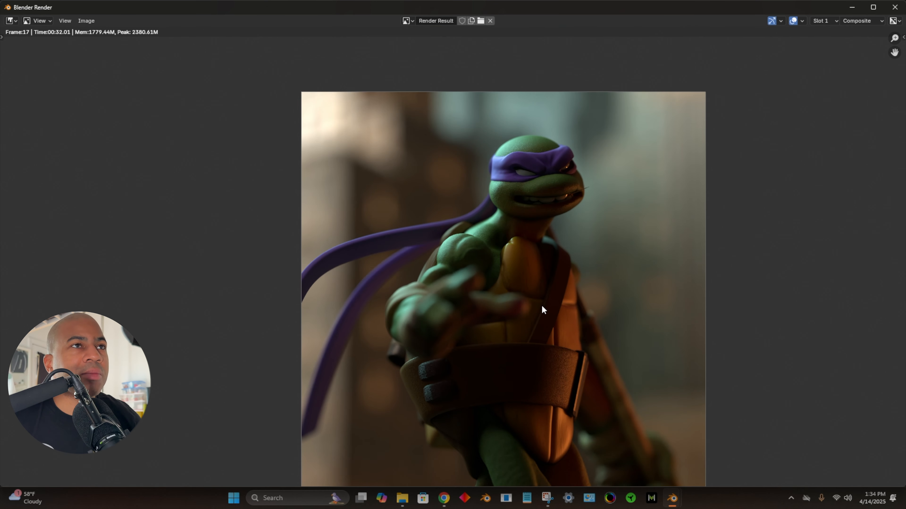
pyautogui.scroll(-2, 542, 310)
pyautogui.moveTo(540, 263); pyautogui.dragTo(544, 237, button='middle')
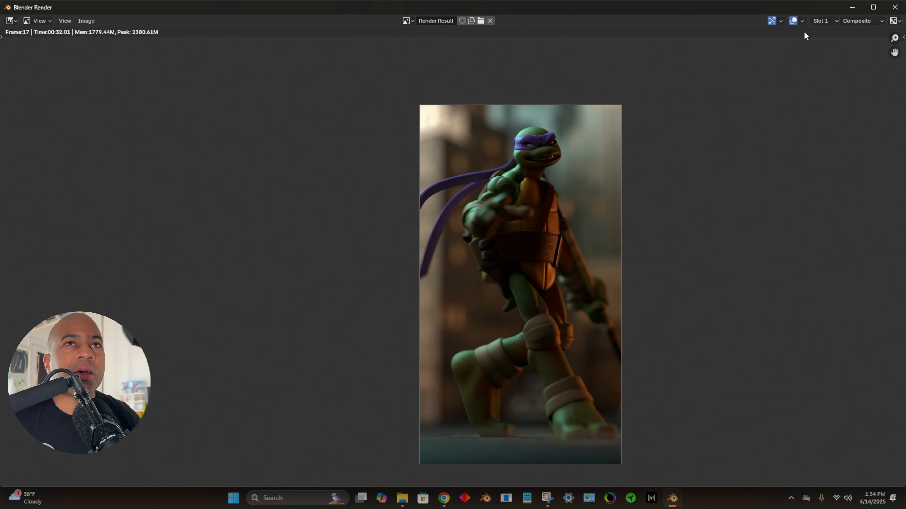
# Step: Save the rendered turtle image as a PNG file
pyautogui.click(85, 22)
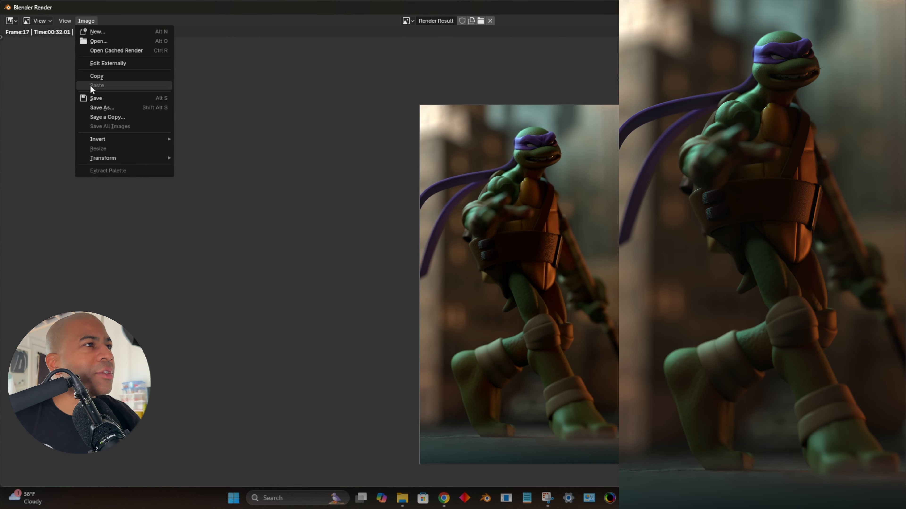
pyautogui.click(92, 95)
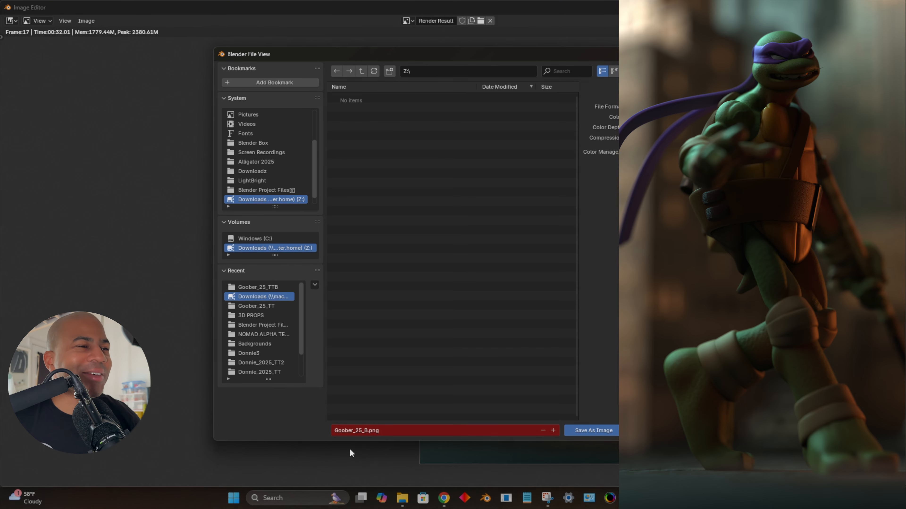